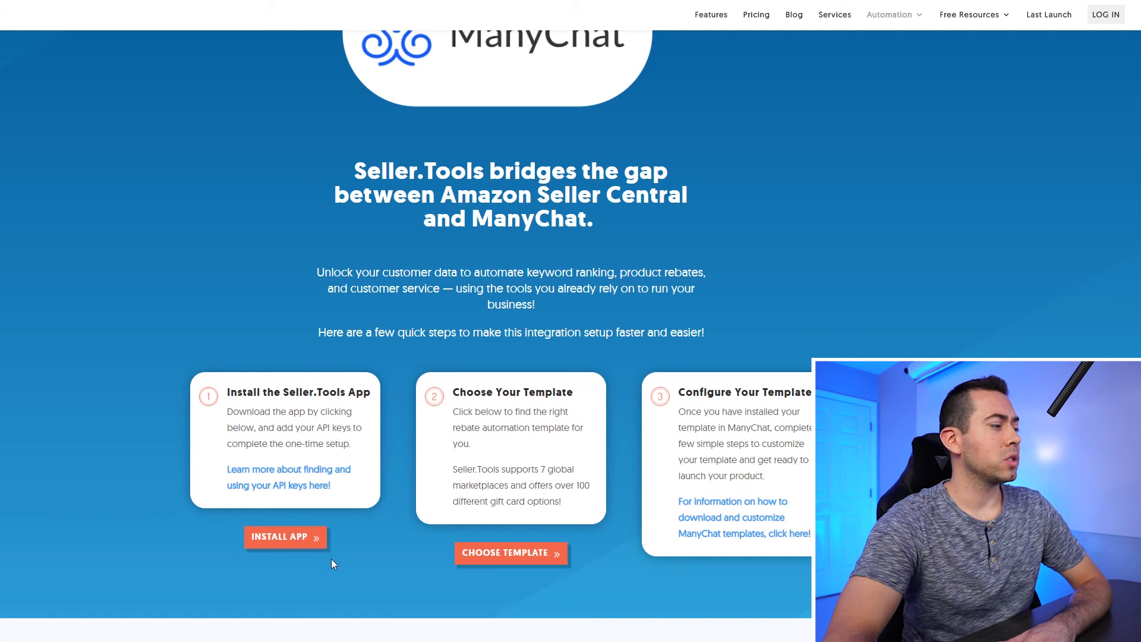
- Open the ManyChat Flows page and go to its template gallery showing all flow categories
left_click(283, 540)
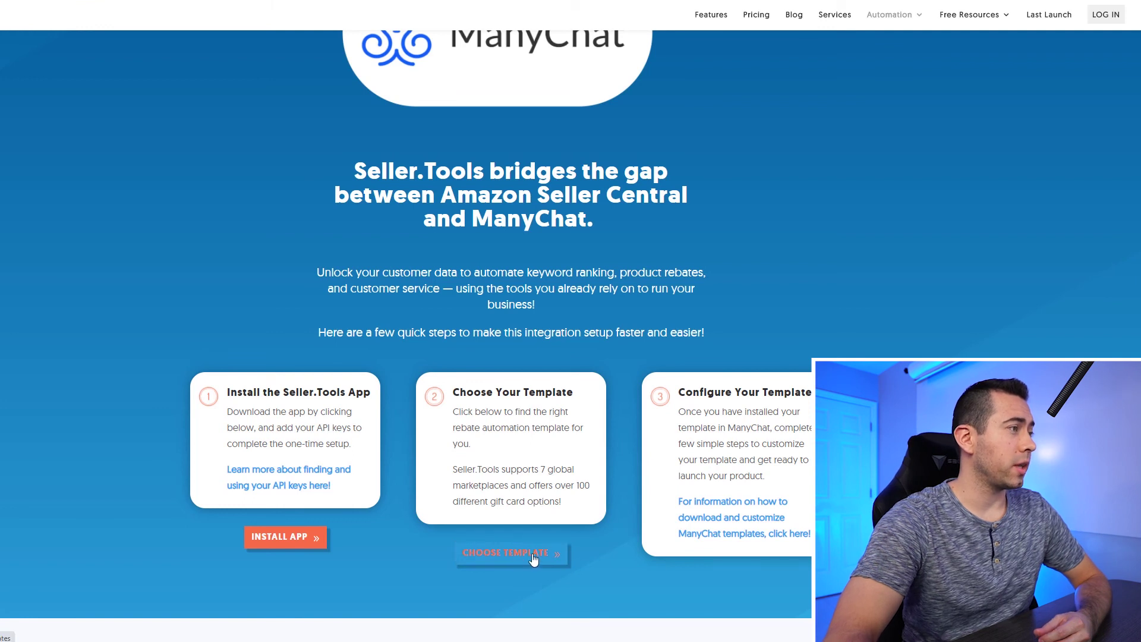
scroll(662, 143, "down", 3)
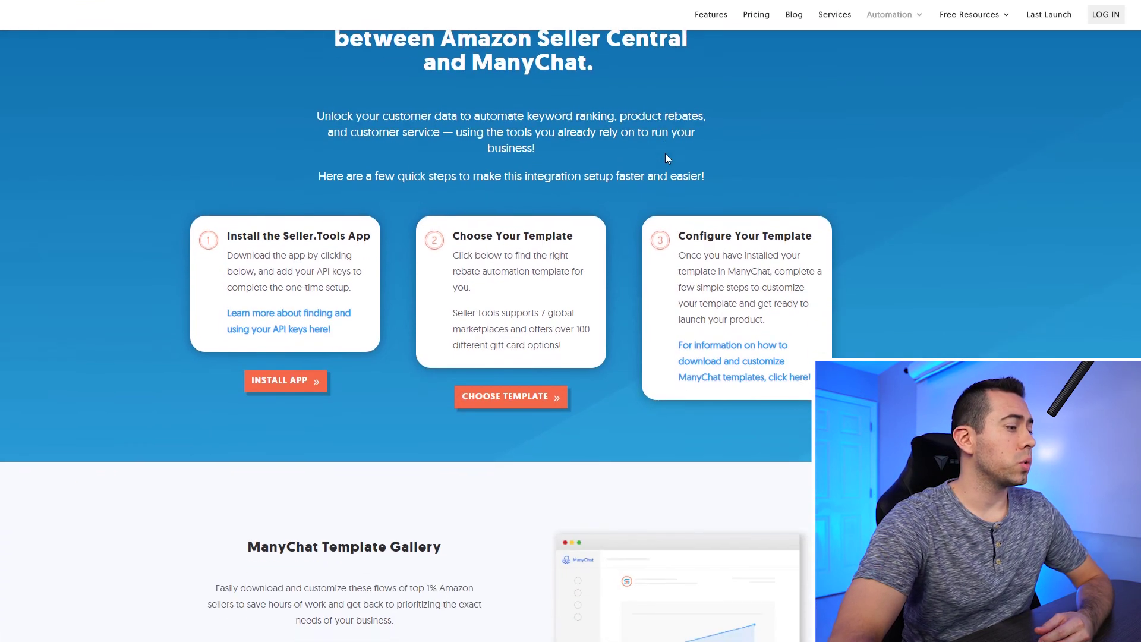
scroll(665, 158, "up", 1)
mouse_move(920, 23)
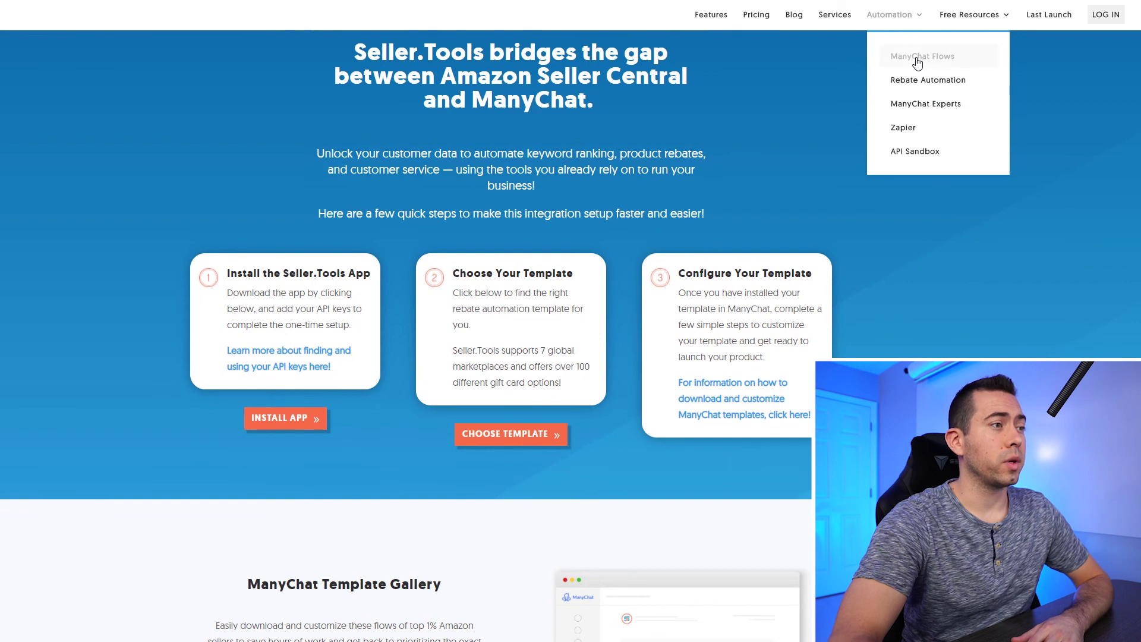
left_click(919, 60)
scroll(628, 338, "down", 10)
scroll(628, 338, "down", 5)
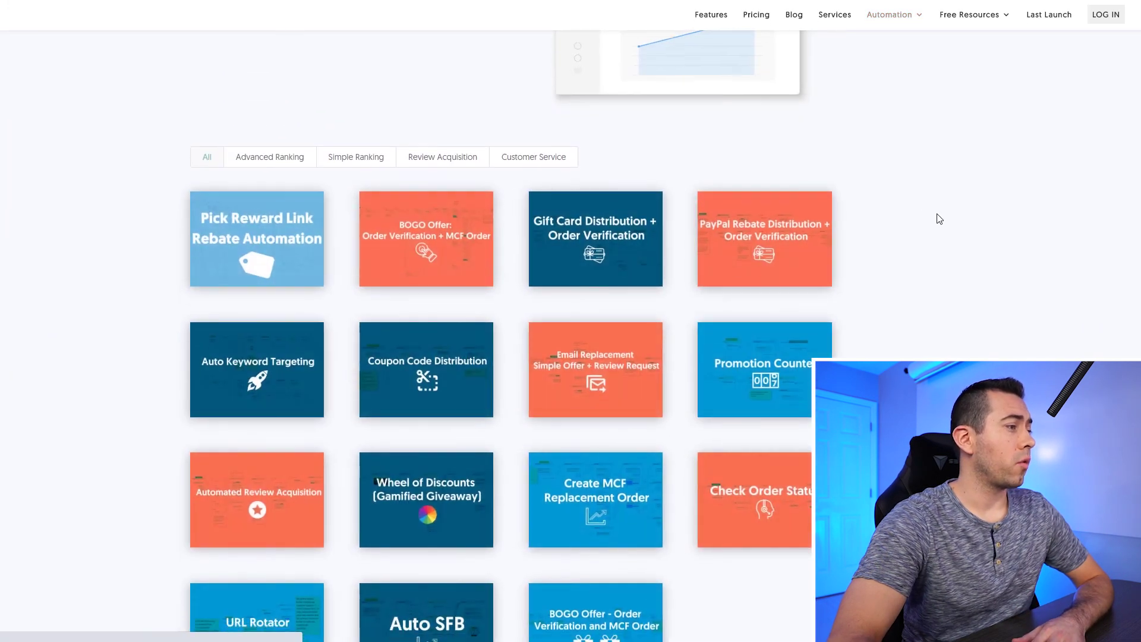
scroll(940, 219, "down", 2)
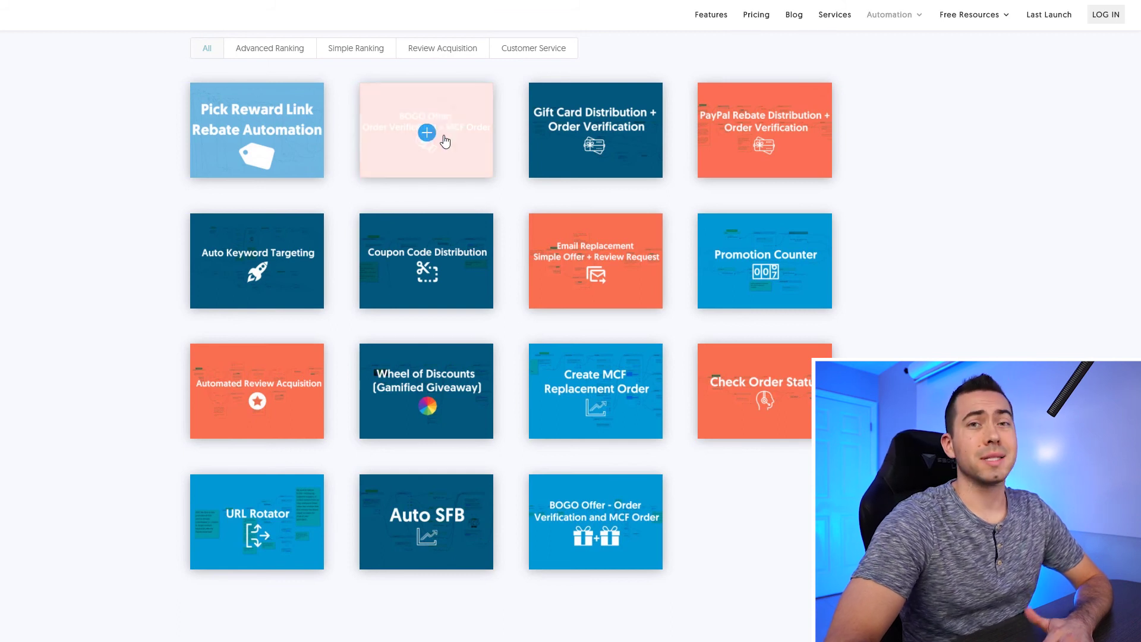
- Open the BOGO Offer: Order Verification + MCF Order template and accept the cookies in its flow preview
left_click(427, 132)
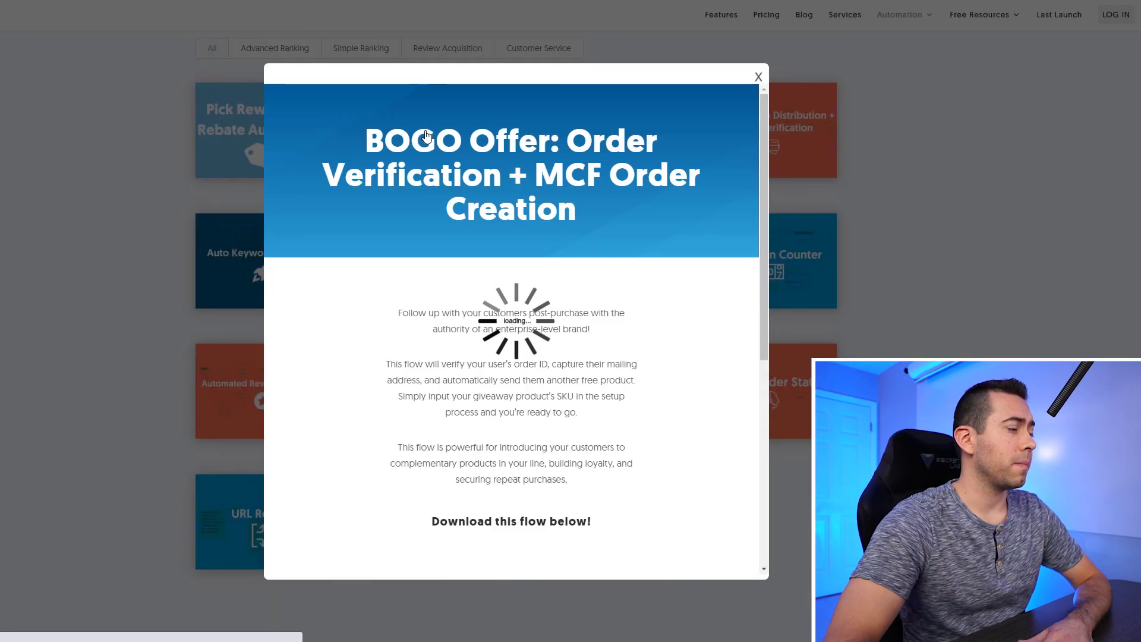
scroll(723, 194, "down", 3)
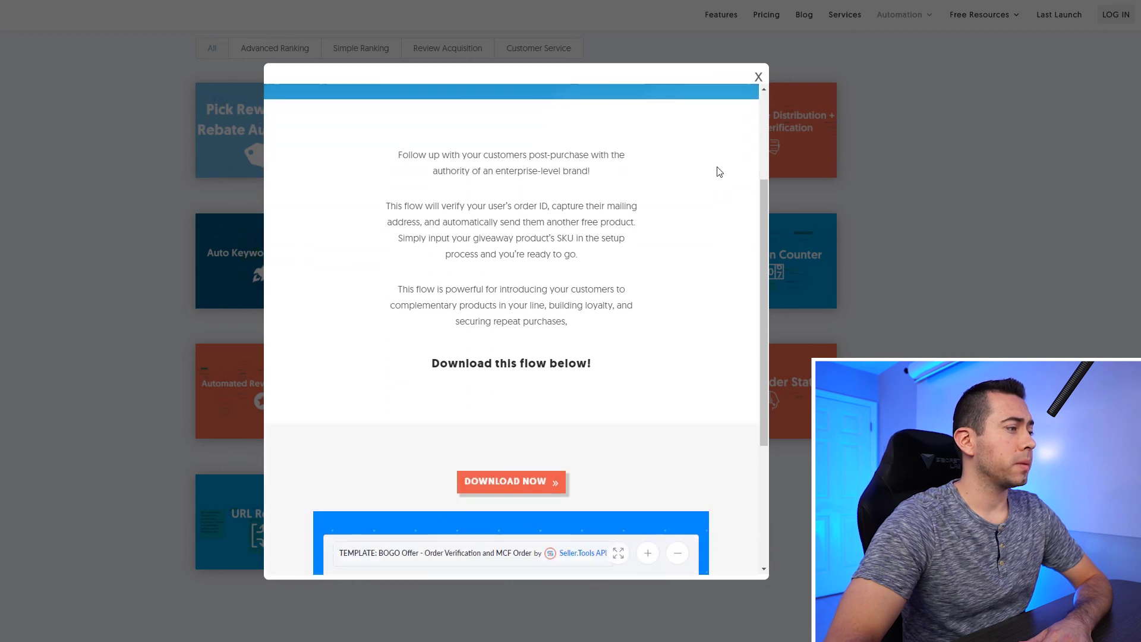
scroll(719, 172, "down", 4)
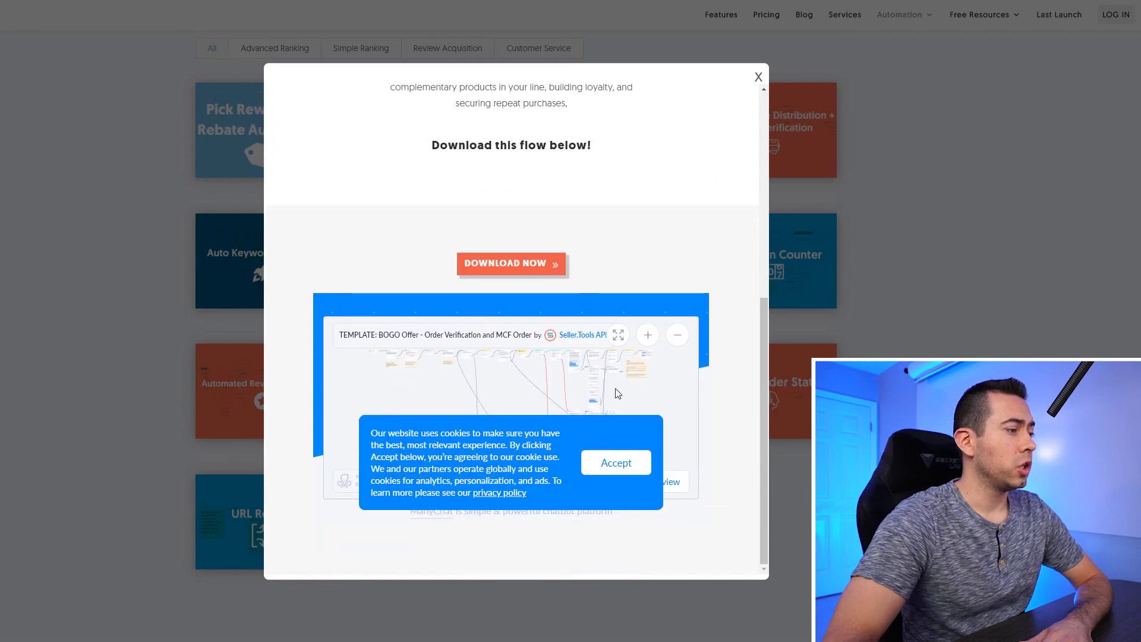
left_click(609, 465)
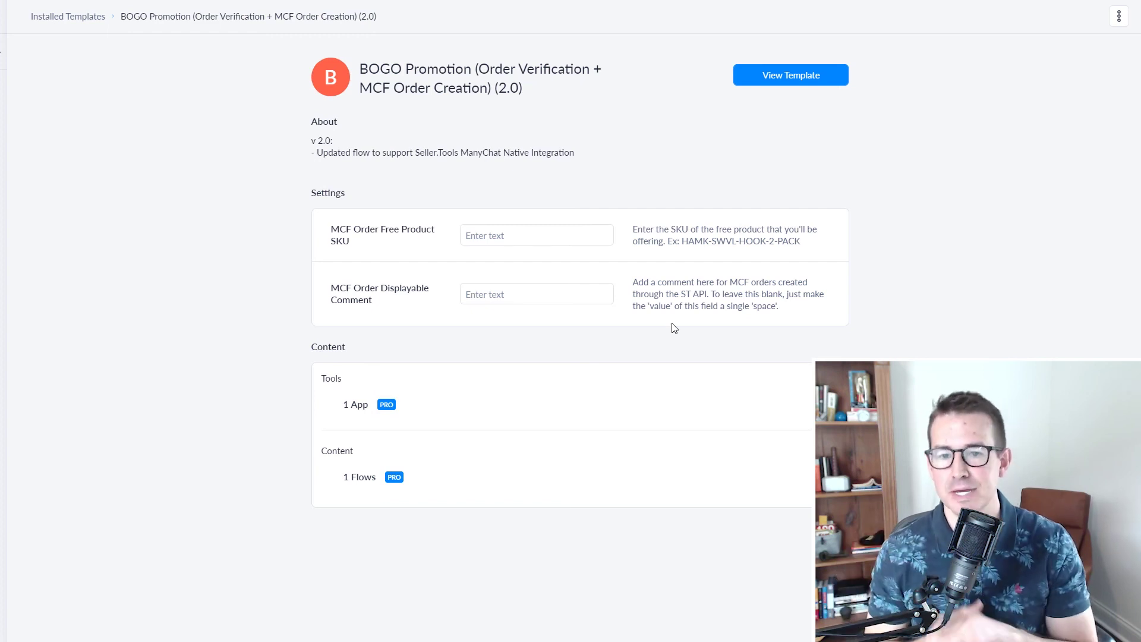
- Read the installed BOGO template's setting hints for the free product SKU and the MCF order displayable comment
mouse_move(682, 241)
left_mouse_down()
mouse_move(827, 245)
mouse_move(667, 241)
left_mouse_up()
left_click(826, 246)
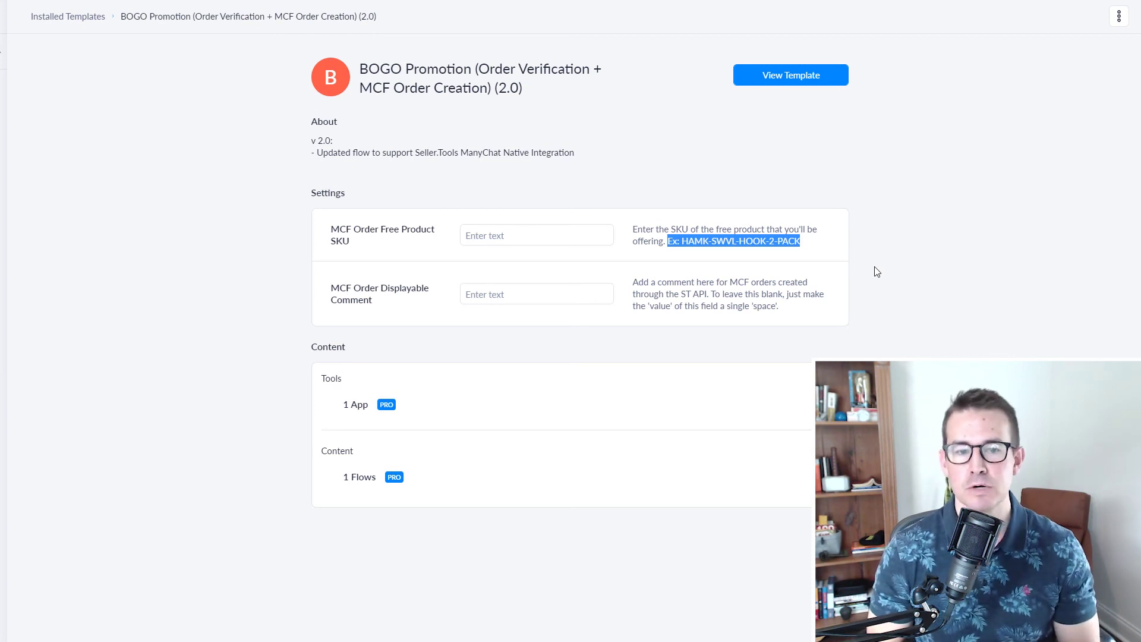
left_click(870, 283)
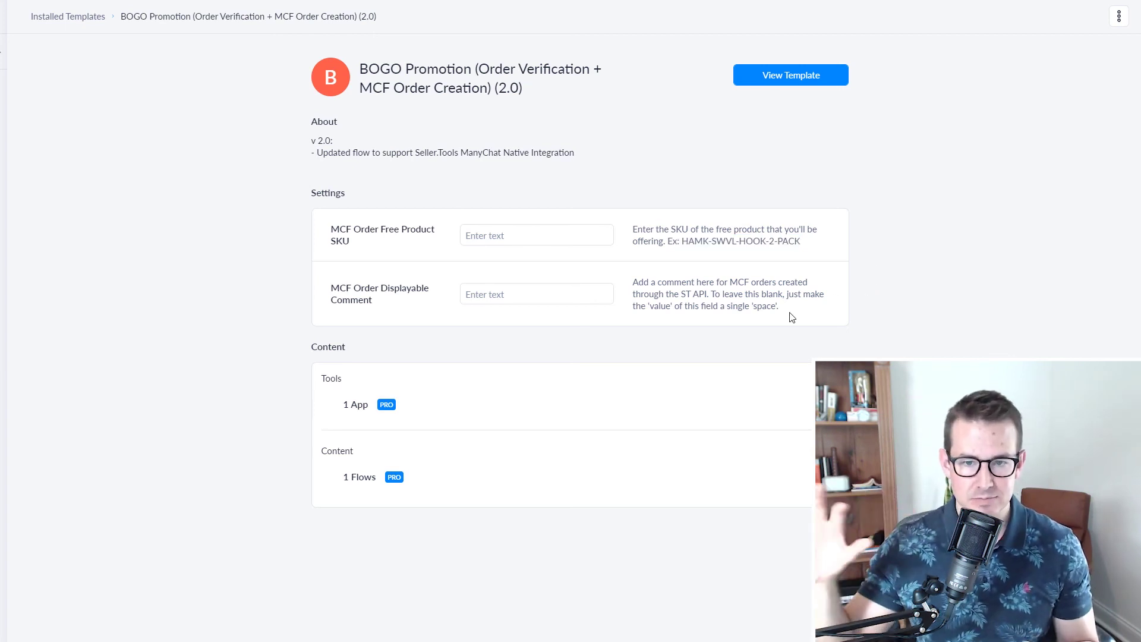
left_click_drag(780, 307, 633, 283)
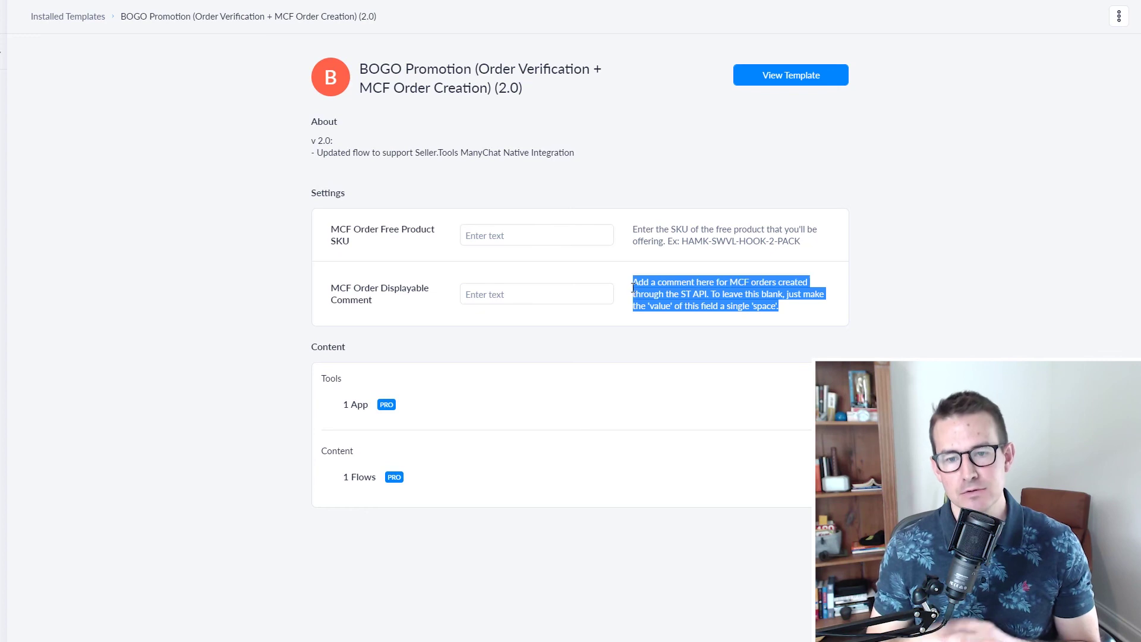
left_click(948, 297)
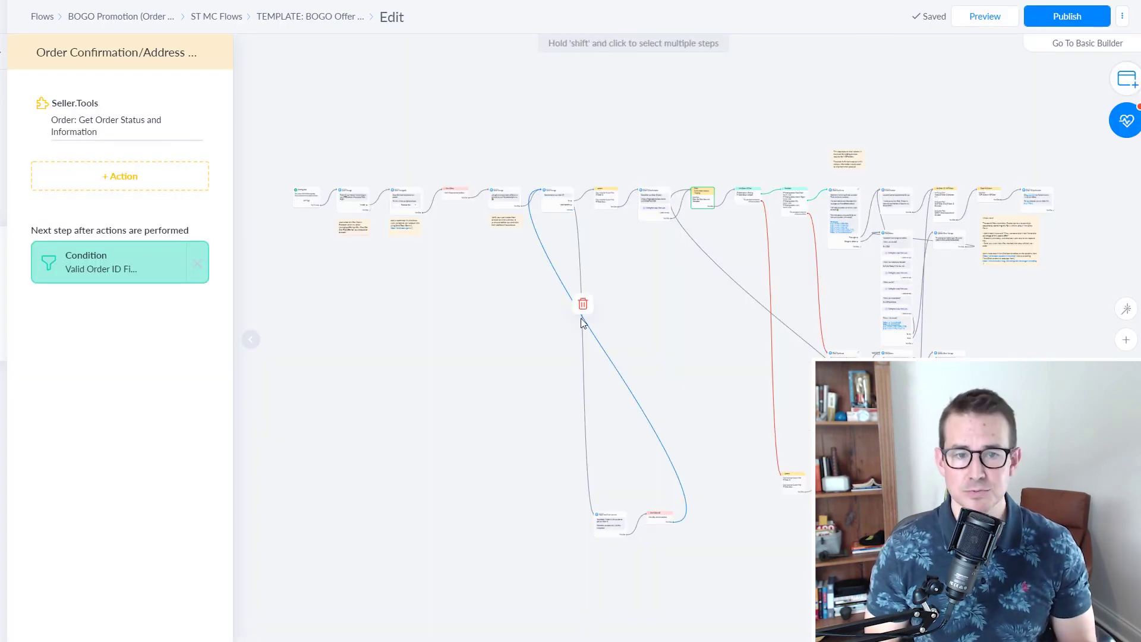
- View the BOGO flow from its Starting Step and open the first Send Message step offering the free product
left_click(250, 339)
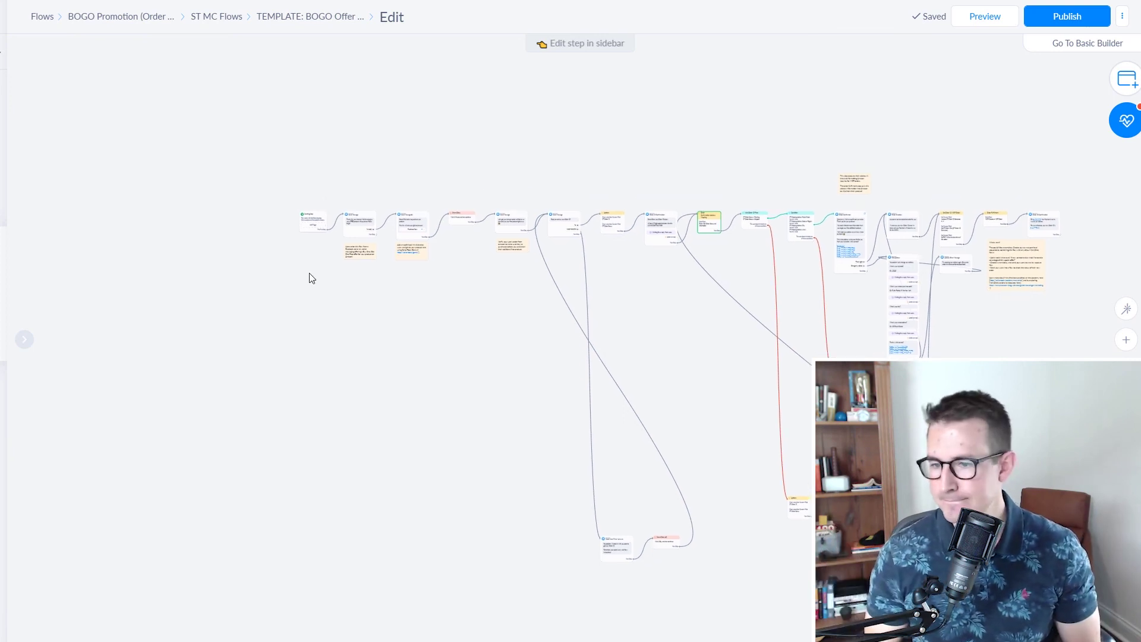
scroll(438, 311, "right", 3)
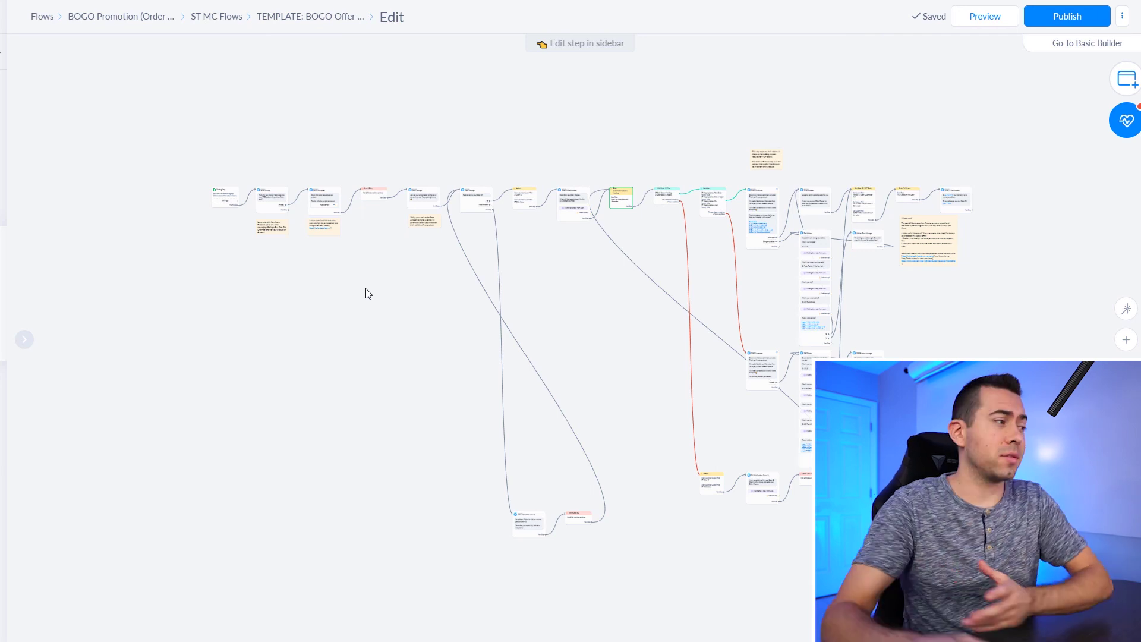
scroll(219, 253, "up", 5)
scroll(327, 223, "up", 3)
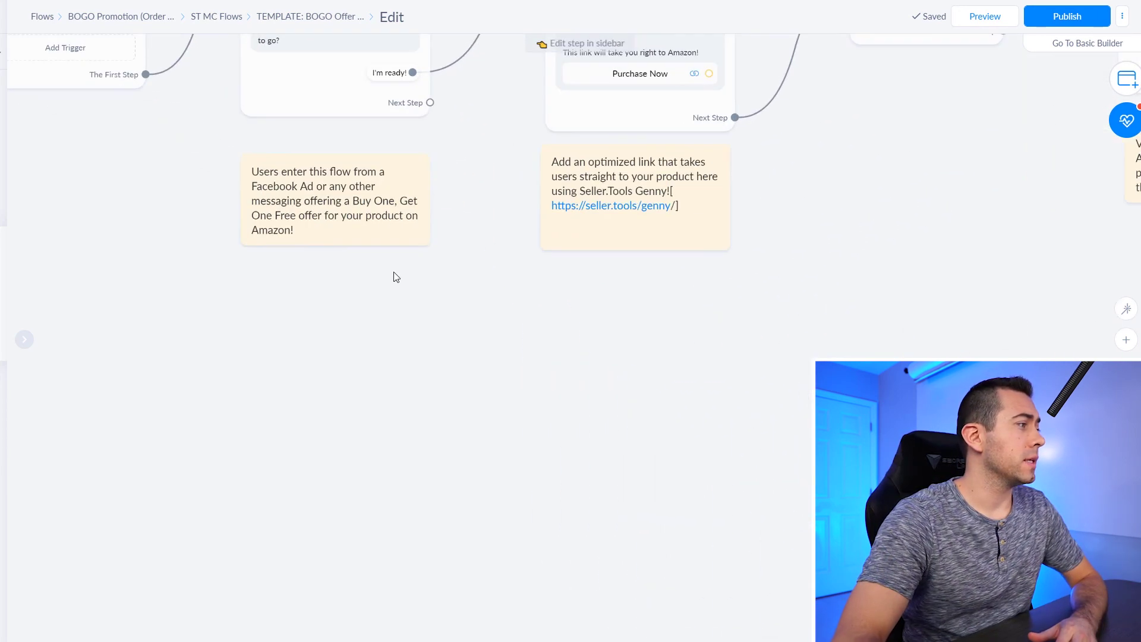
left_click_drag(393, 275, 543, 510)
left_click(478, 231)
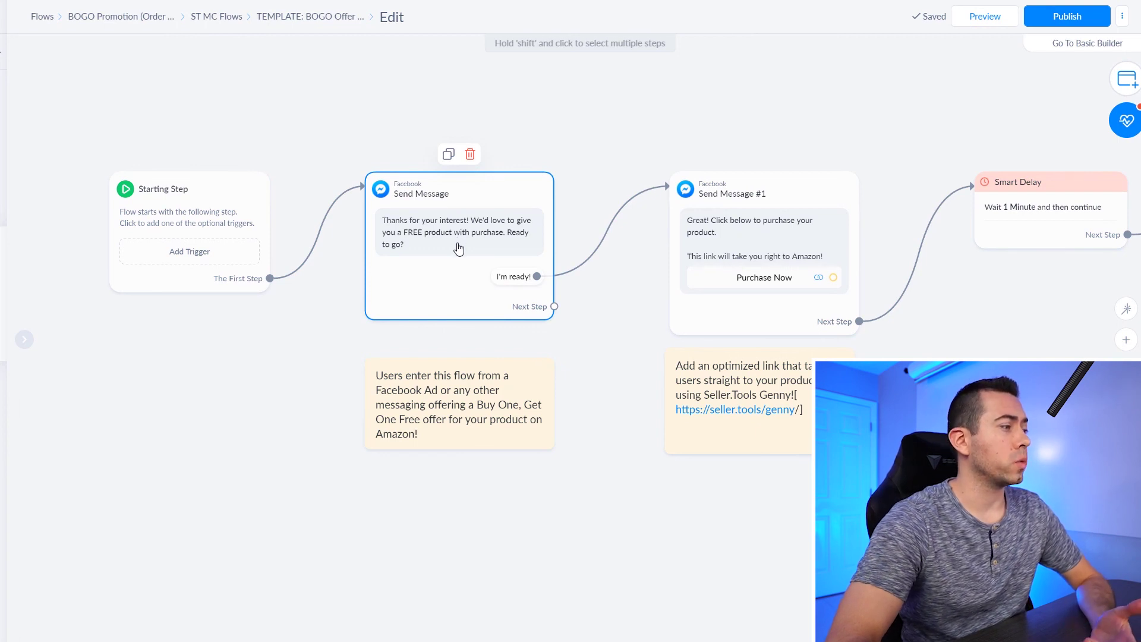
left_click(458, 248)
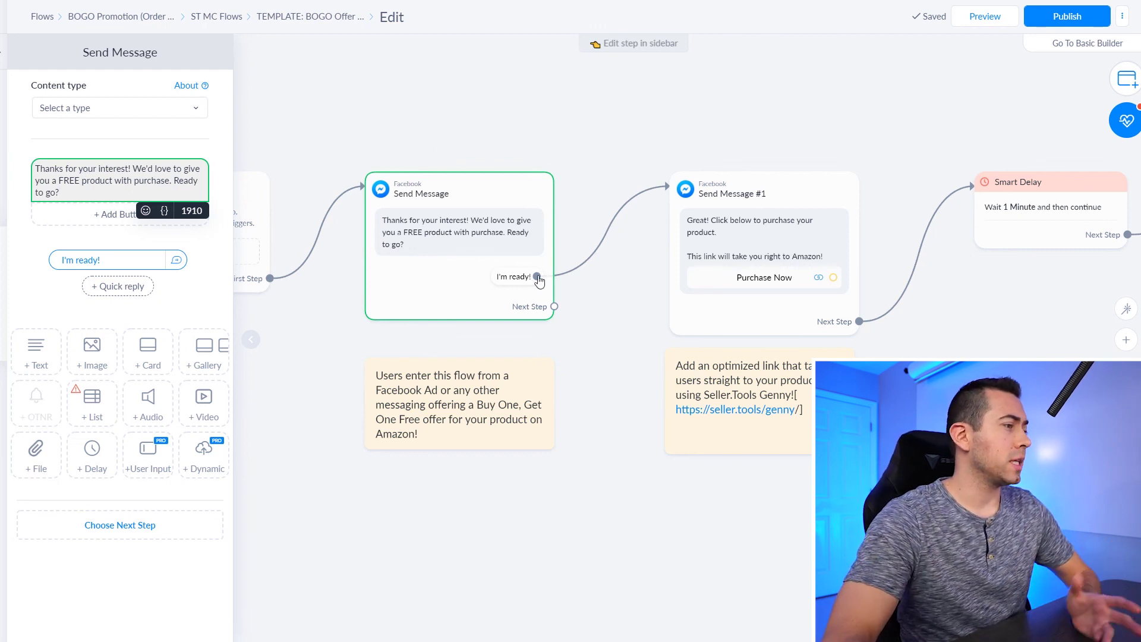
- Examine the Send Message #1 step with the purchase link and the order verification message following the Smart Delay
left_click_drag(612, 323, 390, 288)
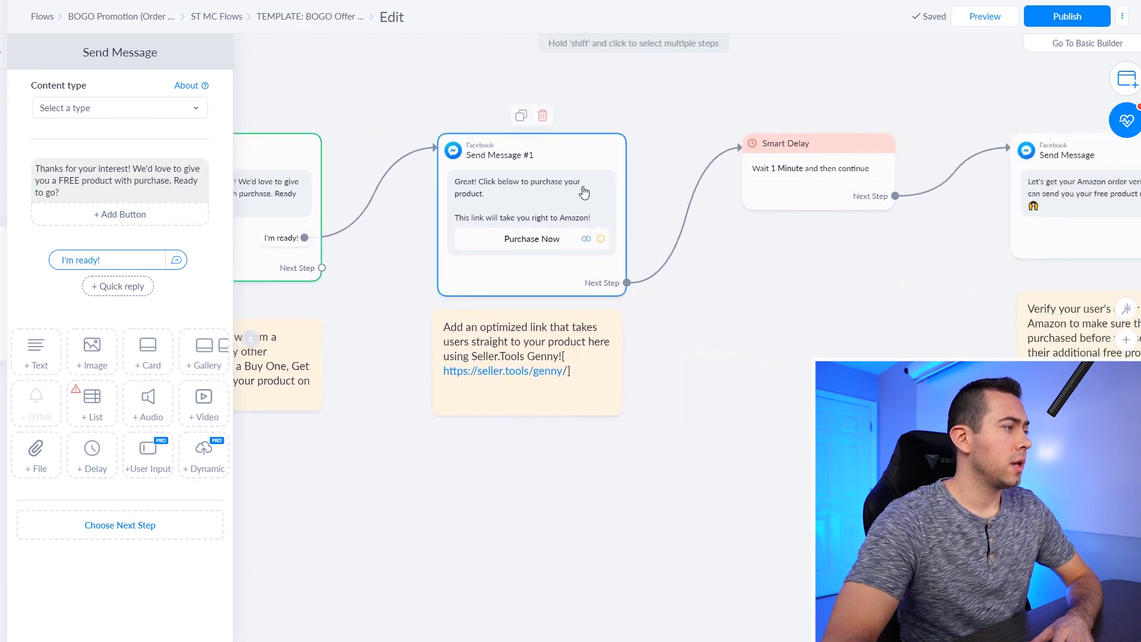
left_click(568, 200)
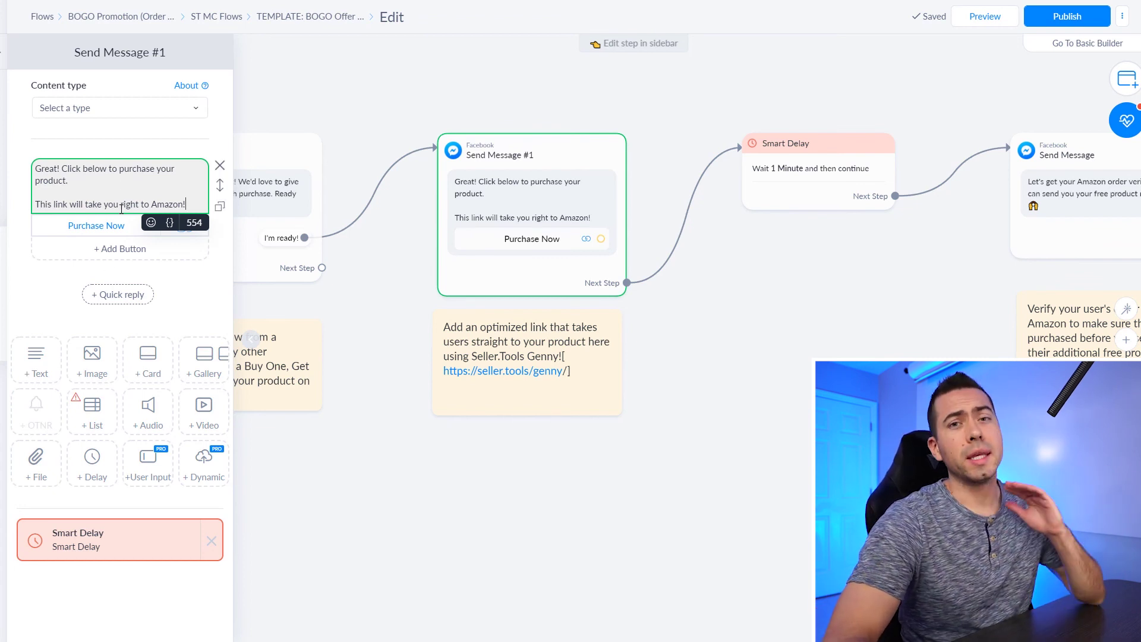
left_click_drag(810, 288, 606, 333)
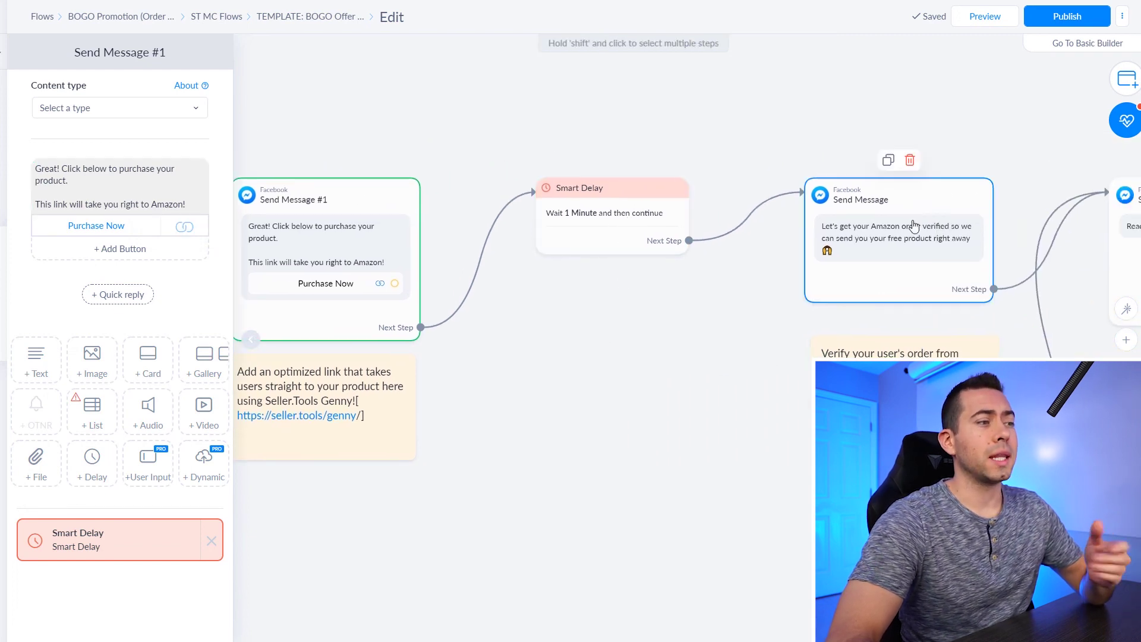
left_click(938, 238)
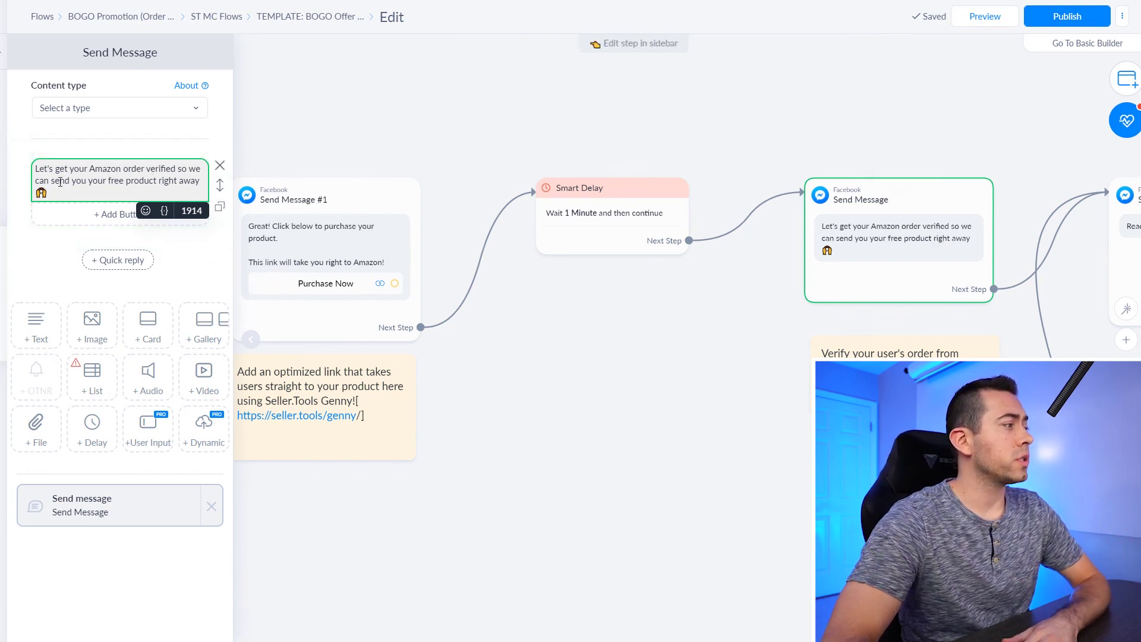
left_click_drag(694, 351, 492, 361)
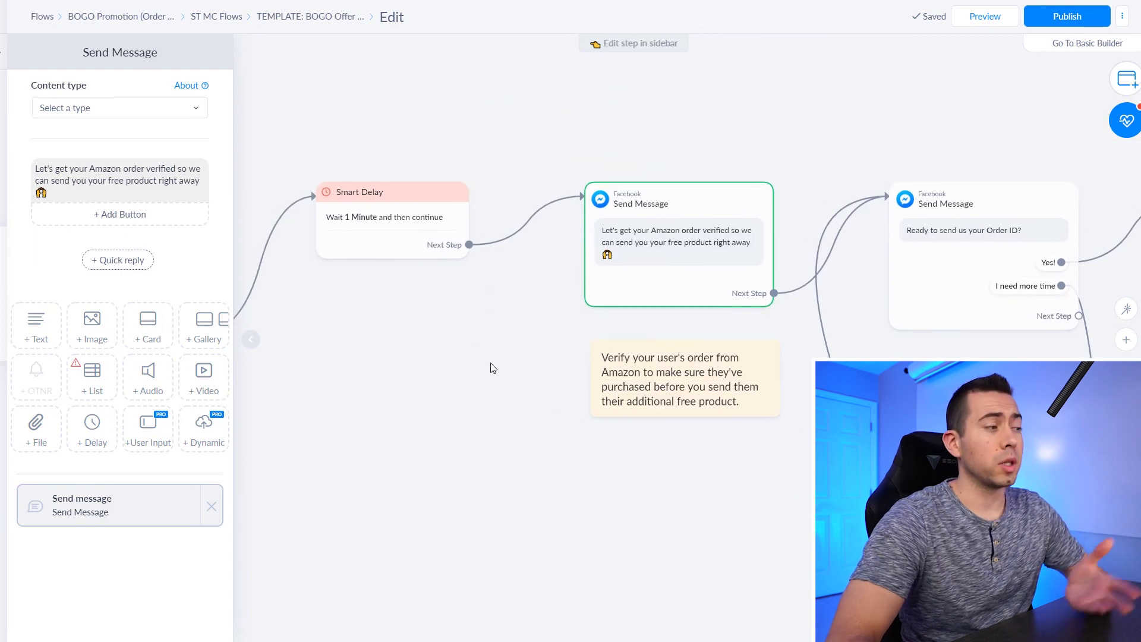
- Check the Smart Delay's duration settings and the message asking whether the customer is ready to send the Order ID
left_click(398, 243)
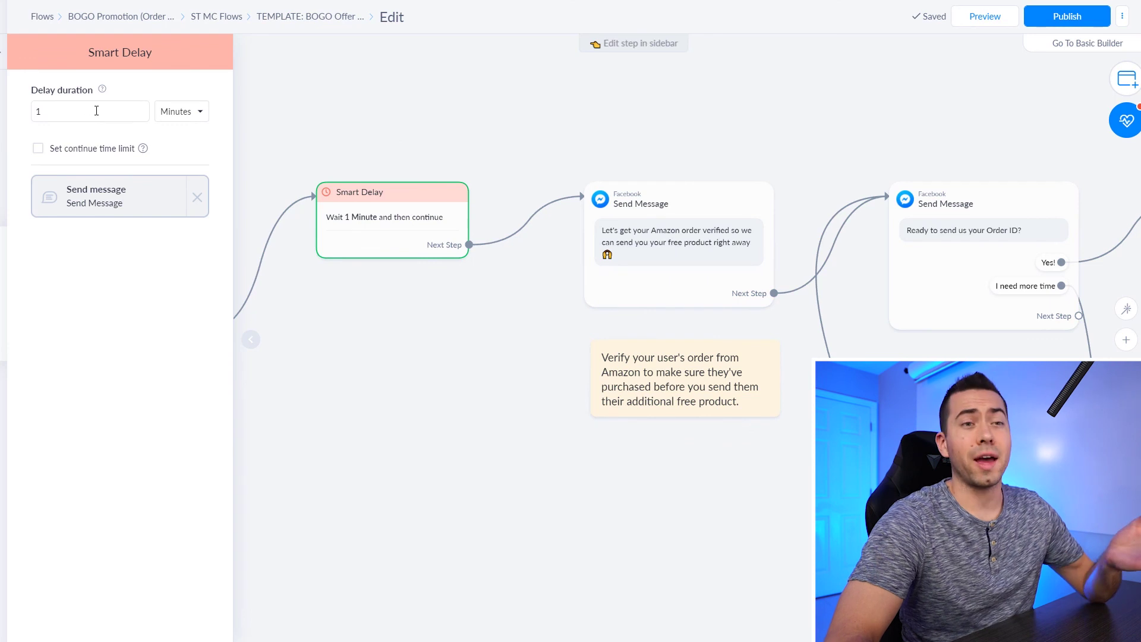
left_click(487, 309)
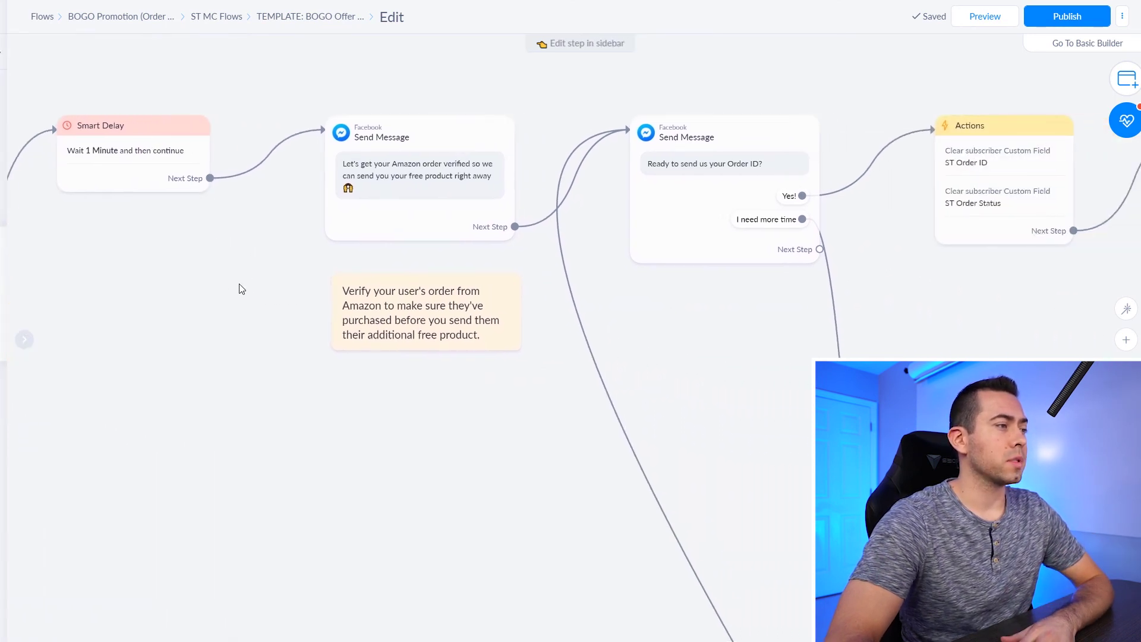
left_click(382, 220)
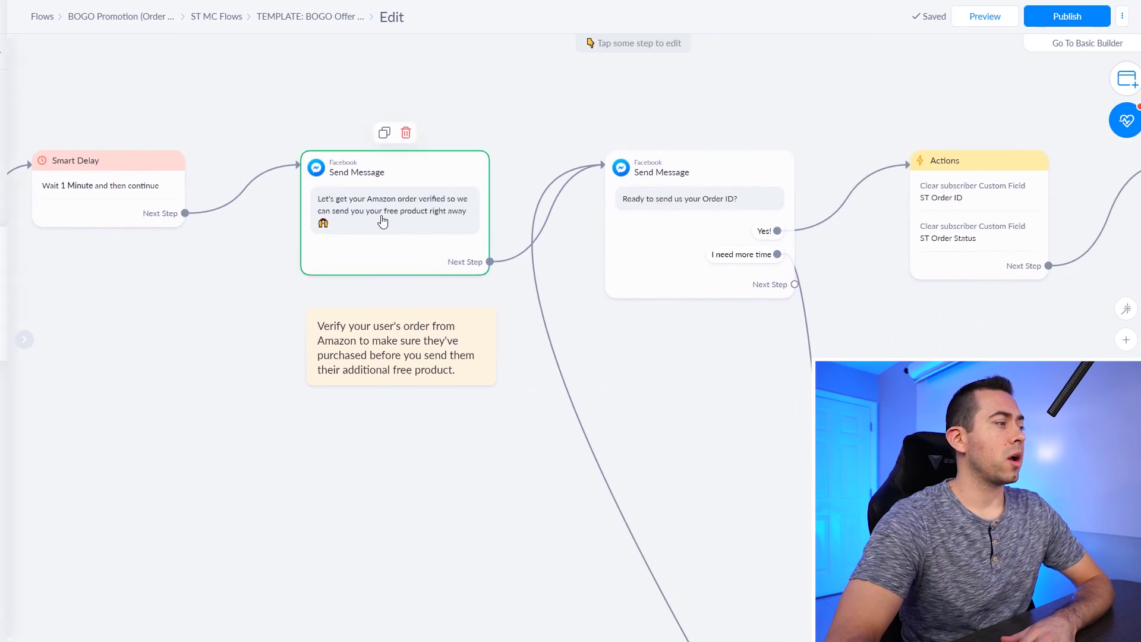
left_click(695, 236)
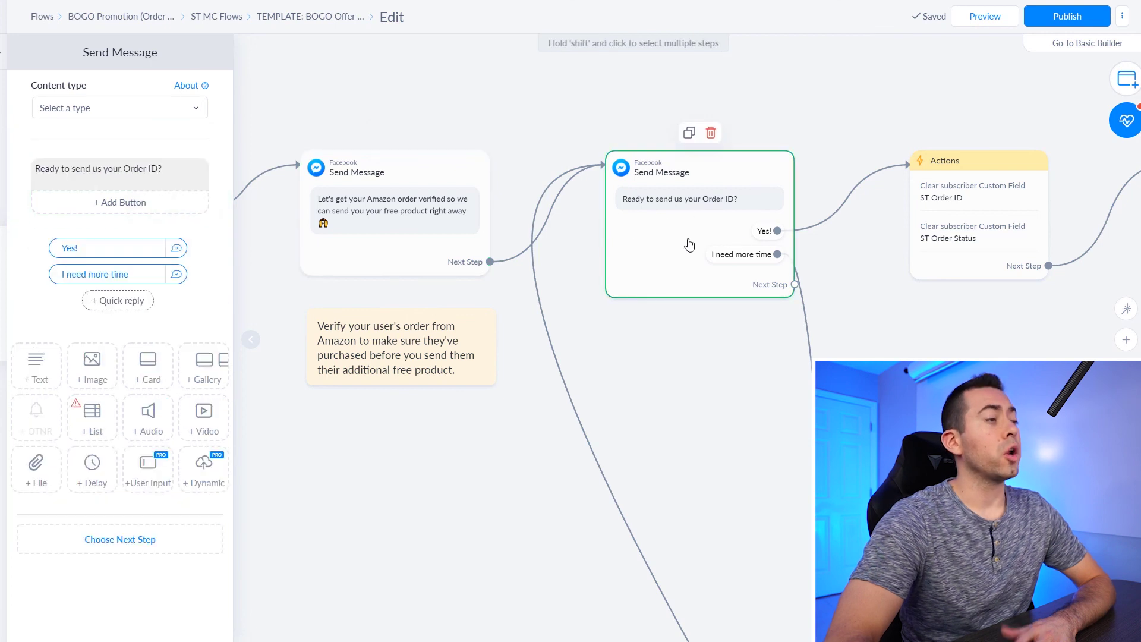
mouse_move(201, 205)
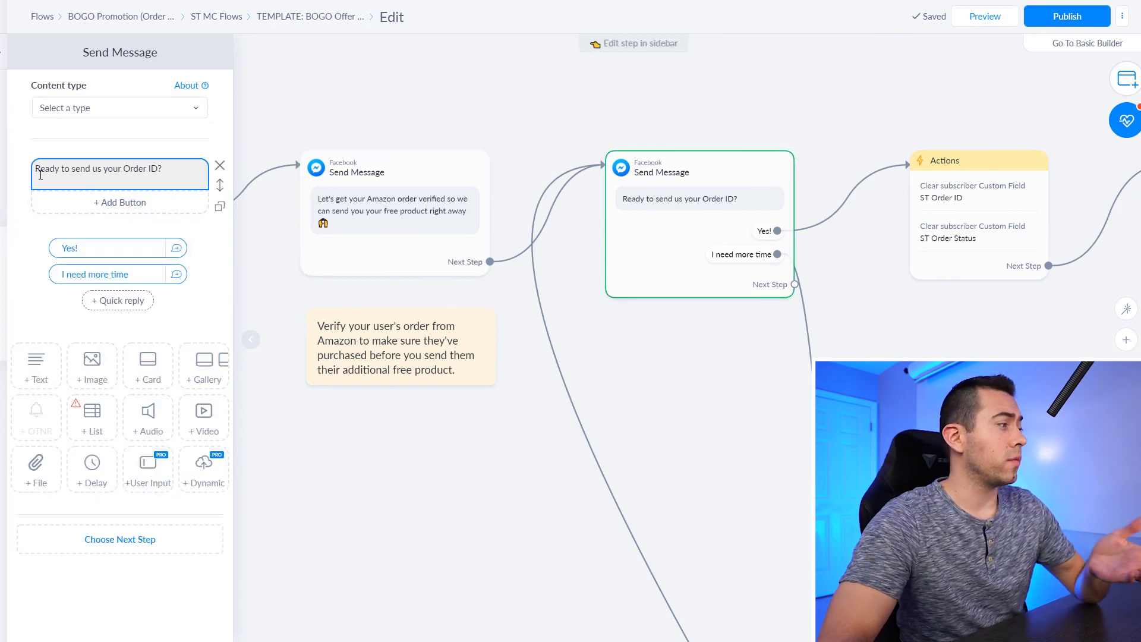
- Follow the "I need more time" branch and examine the Need More Time - Answer message and its Smart Delay #2
left_click_drag(781, 416, 585, 390)
scroll(777, 357, "down", 3)
scroll(700, 194, "up", 8)
scroll(676, 604, "down", 5)
left_click_drag(675, 604, 626, 230)
left_click(462, 297)
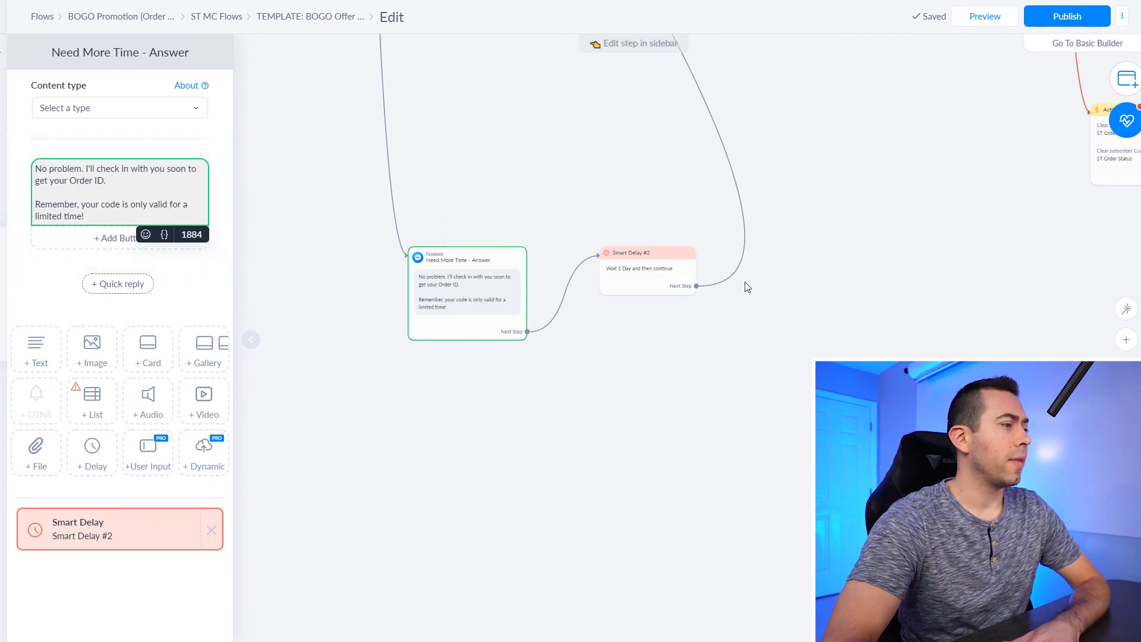
mouse_move(649, 280)
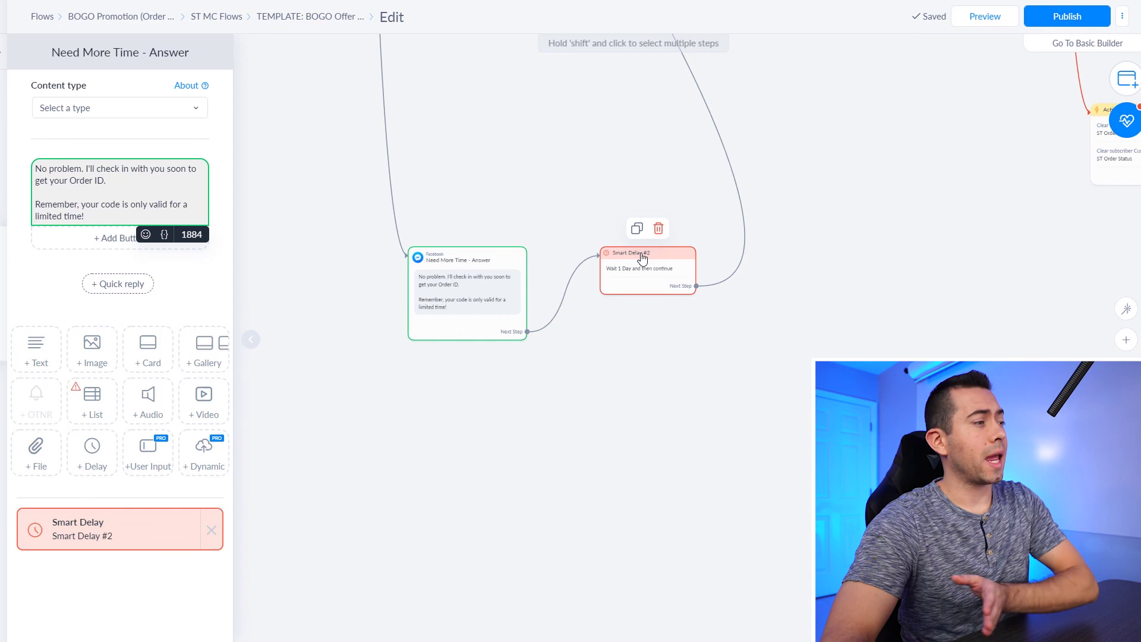
- Open the Order ID Confirmation step and examine its sample order ID text and customer reply settings
scroll(571, 331, "up", 5)
scroll(708, 239, "up", 5)
scroll(684, 234, "down", 5)
mouse_move(794, 256)
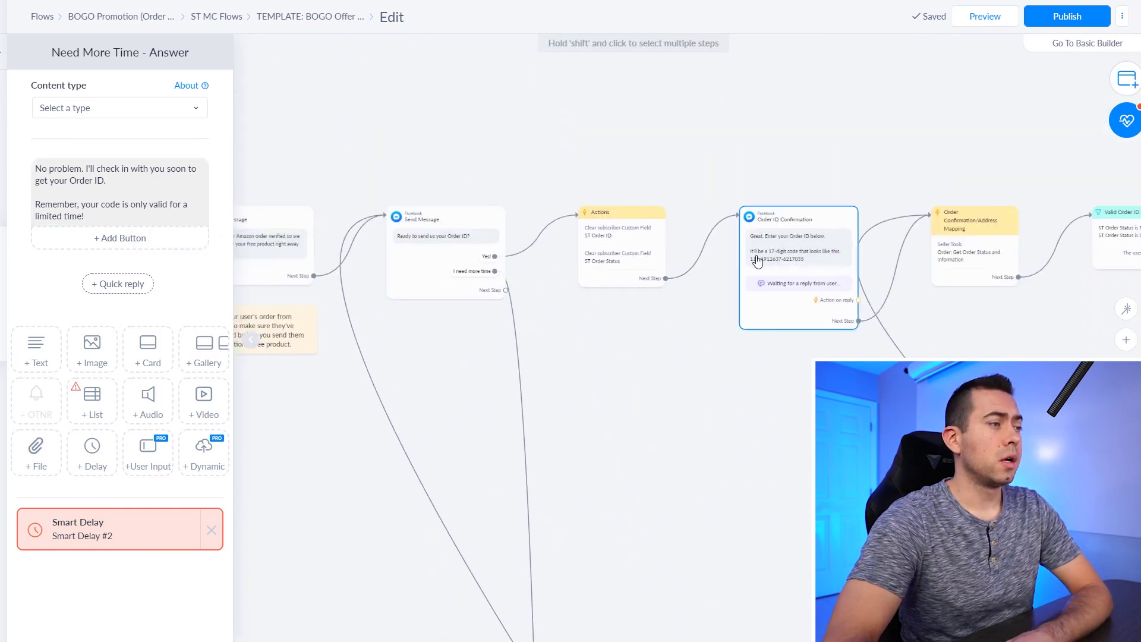
left_click(795, 255)
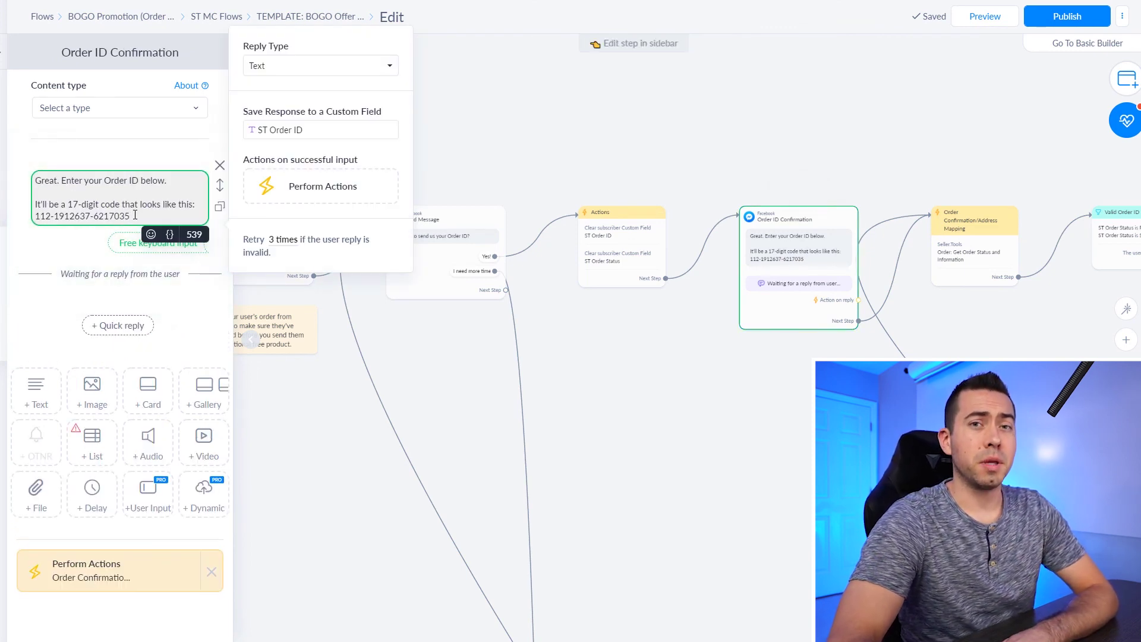
left_click_drag(132, 216, 33, 218)
left_click(576, 362)
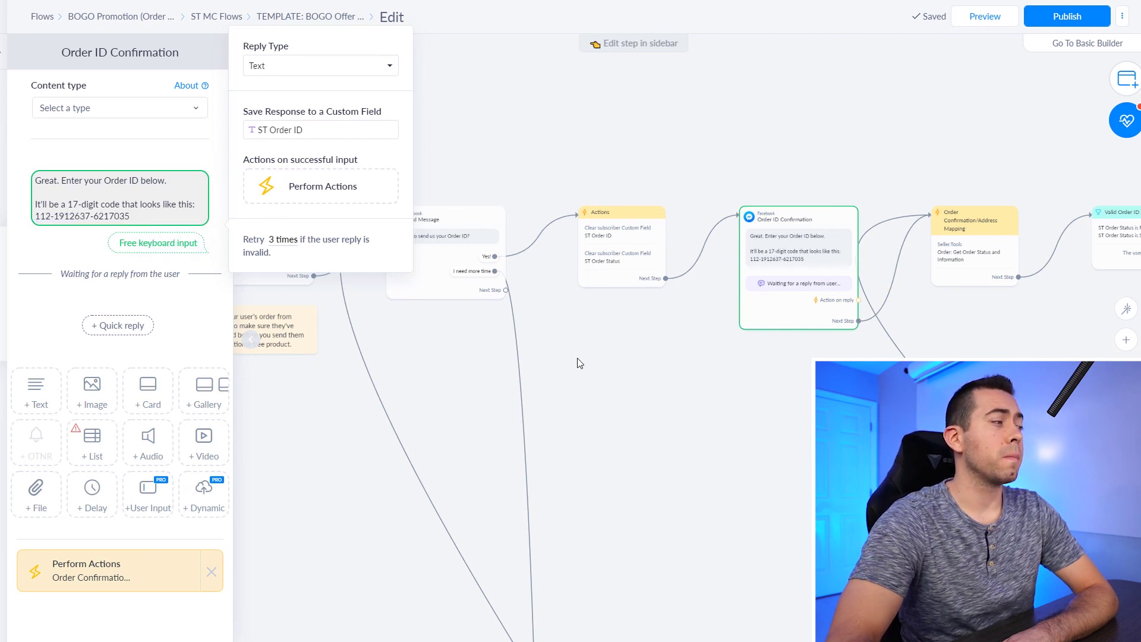
left_click(767, 255)
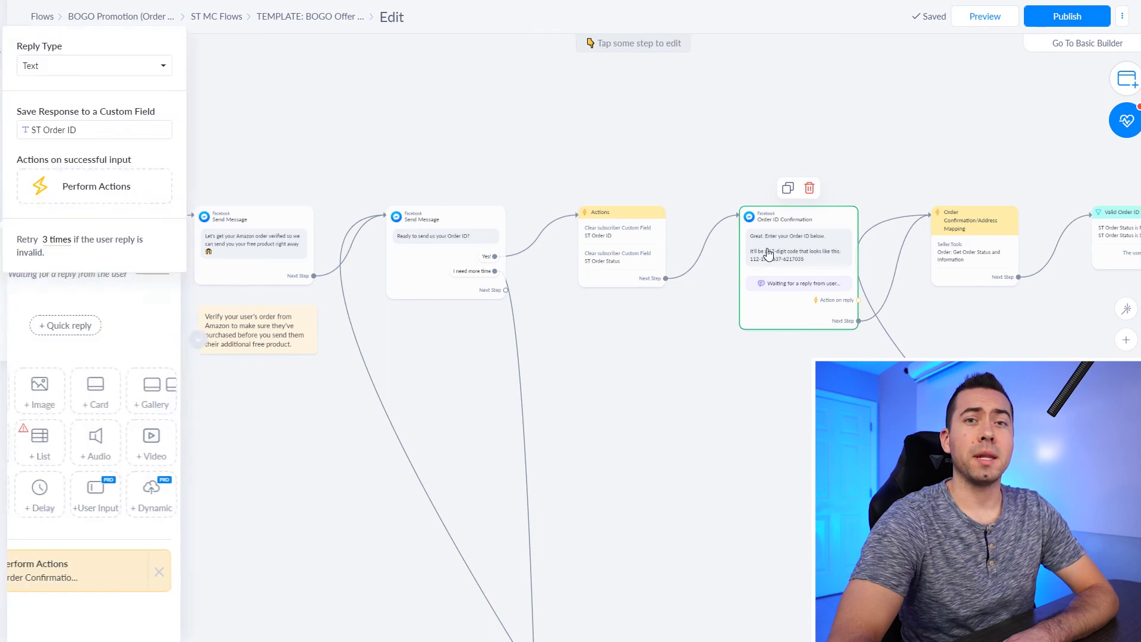